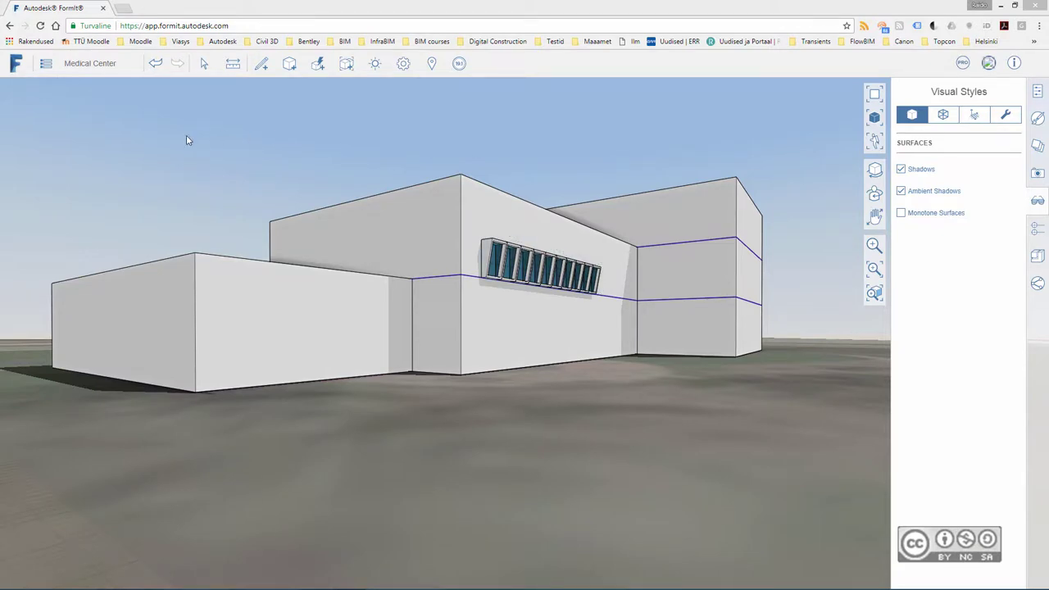
Step: Open the FormIt main menu with New, Open, Save, Import and Export
left_click(46, 63)
mouse_move(86, 126)
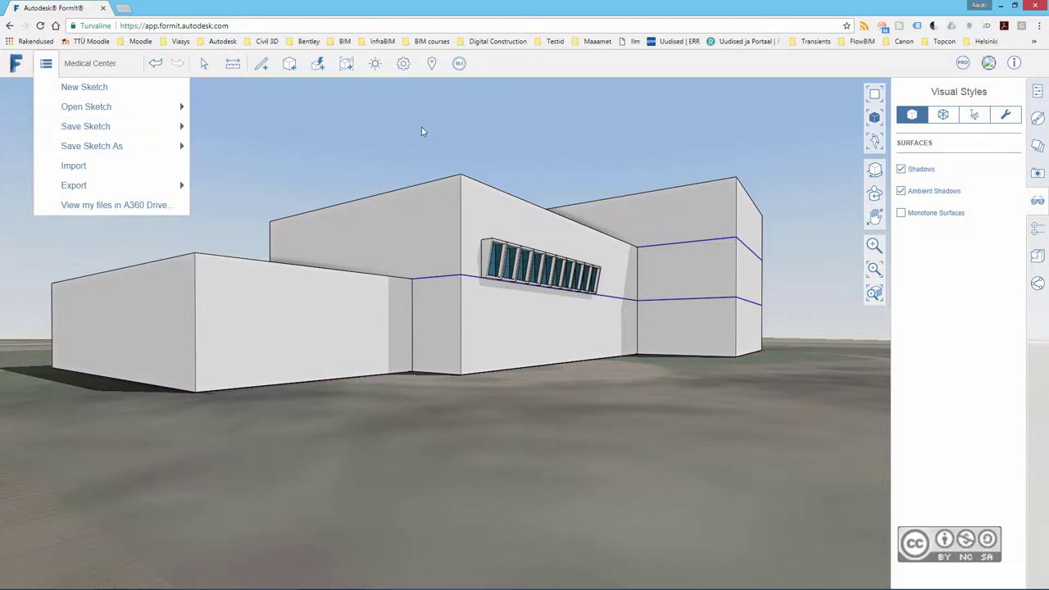
Step: Import the Medical Center - Entrance.axm canopy model into the sketch
left_click(76, 167)
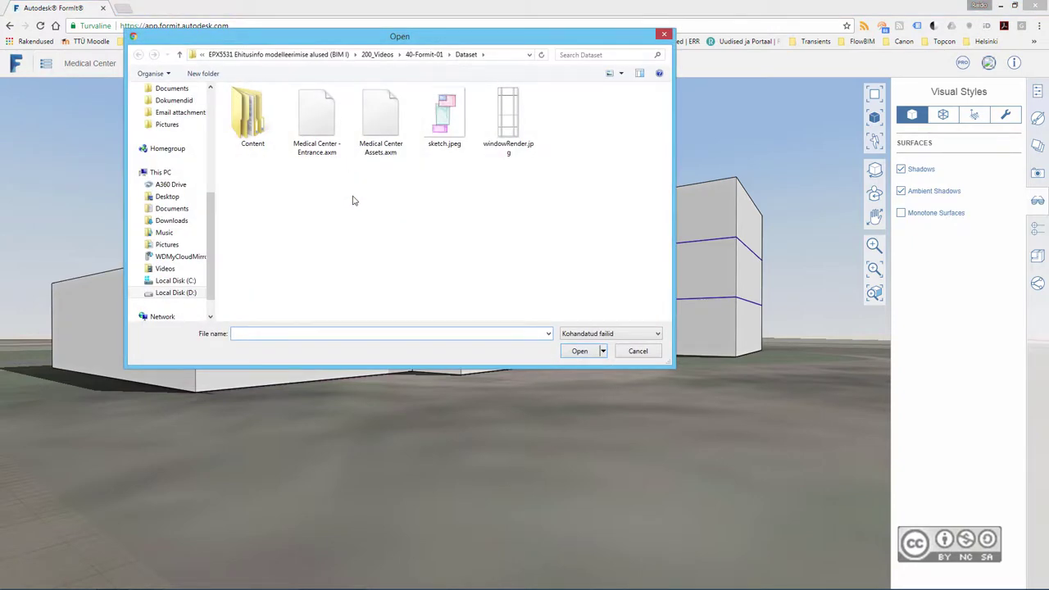
left_click(317, 124)
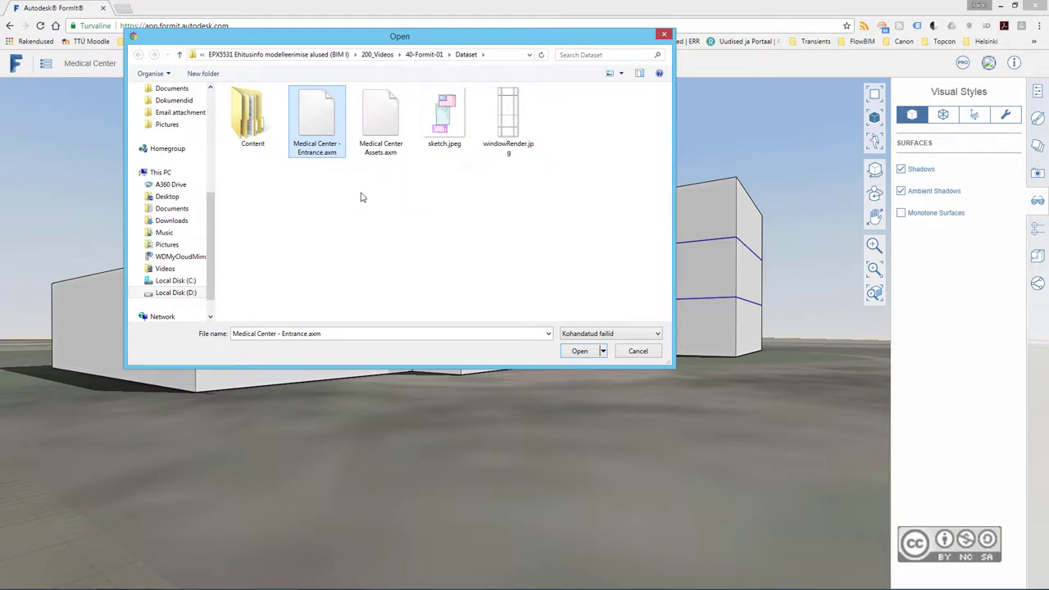
left_click(578, 353)
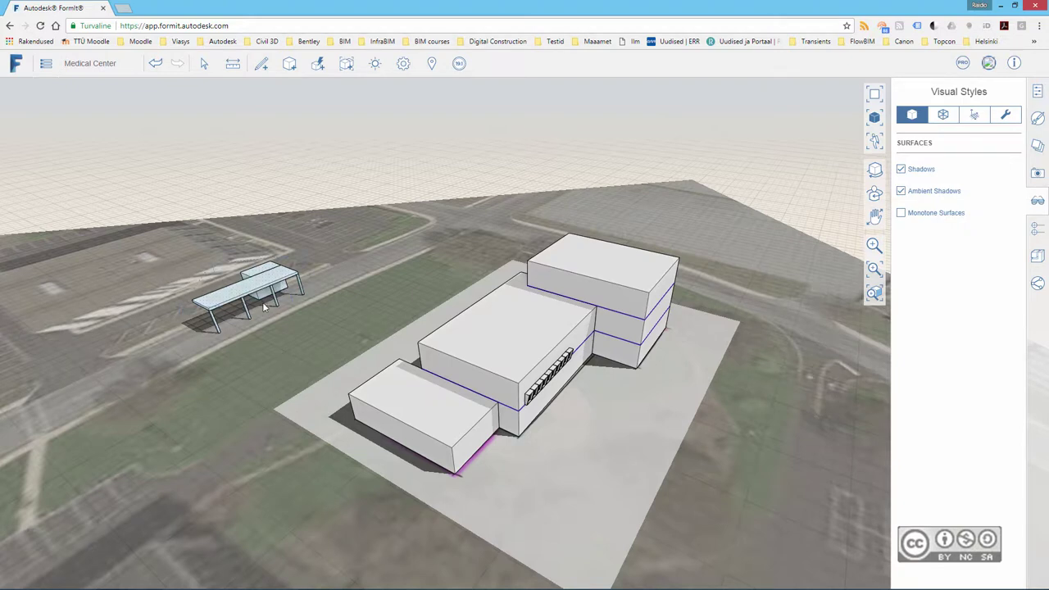
middle_click_drag(277, 308, 227, 303)
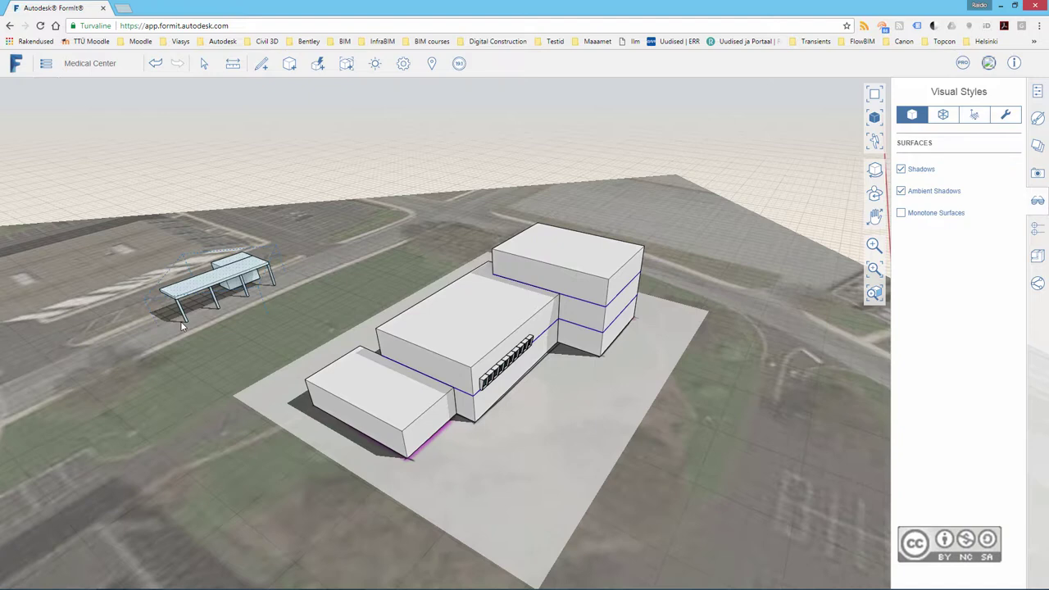
Step: Move the entrance canopy against the tall block, sliding it 6.07m along the wall
left_click(222, 312)
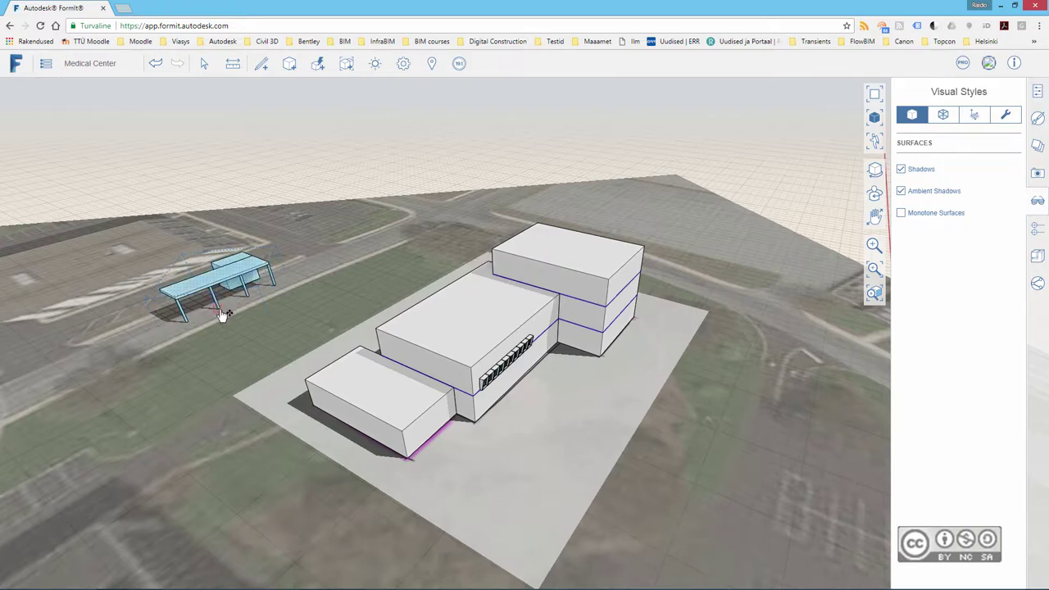
left_click_drag(222, 311, 667, 393)
middle_click_drag(667, 394, 582, 371)
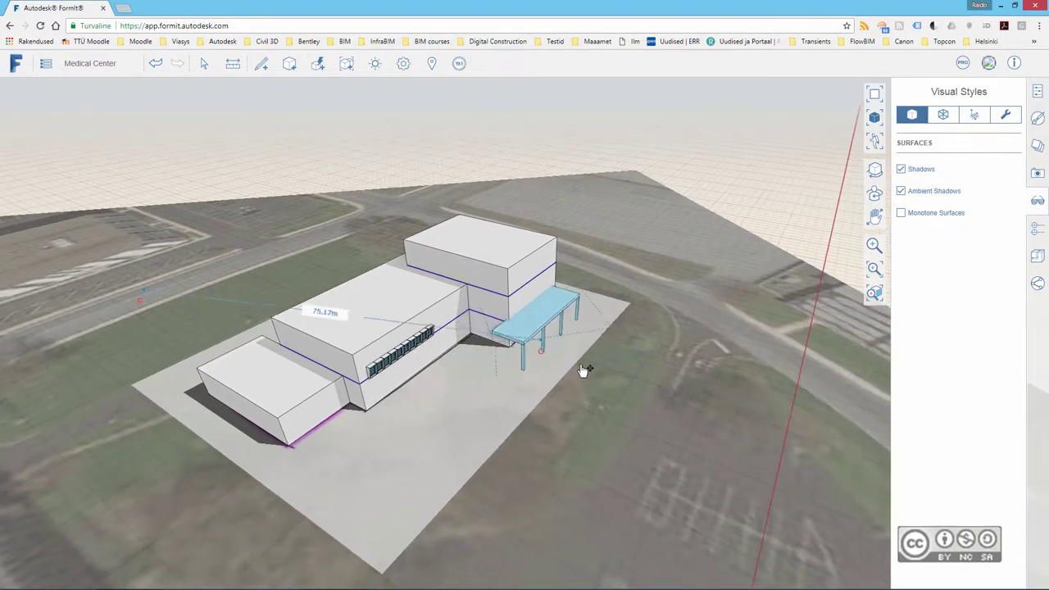
scroll(582, 370, "up", 5)
mouse_move(552, 368)
left_mouse_down()
mouse_move(594, 387)
mouse_move(590, 397)
left_mouse_up()
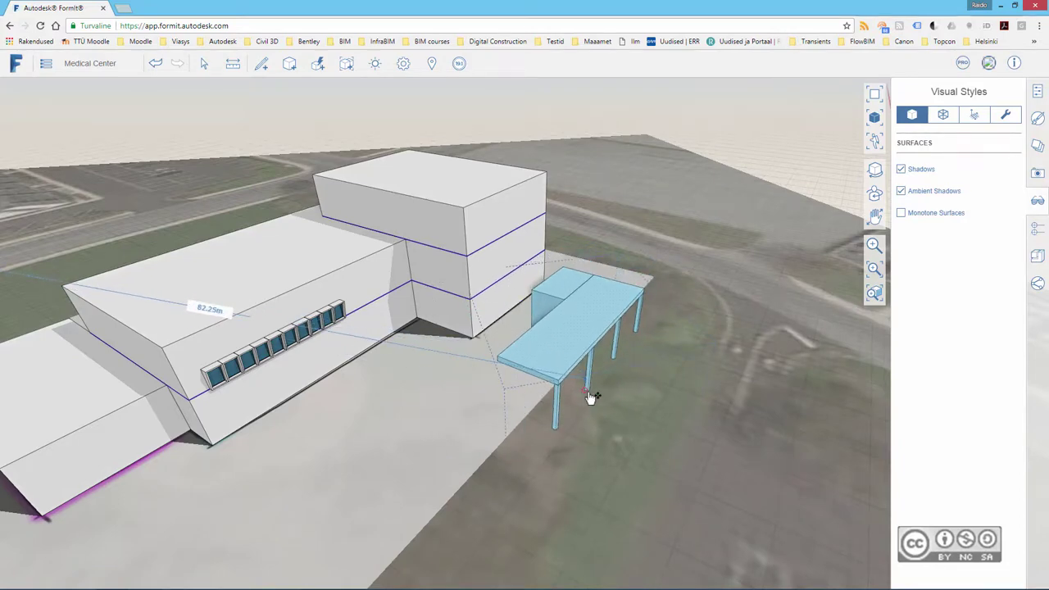
middle_click_drag(662, 403, 492, 376)
mouse_move(317, 340)
middle_mouse_down()
mouse_move(347, 393)
mouse_move(480, 428)
middle_mouse_up()
middle_click_drag(767, 438, 592, 398)
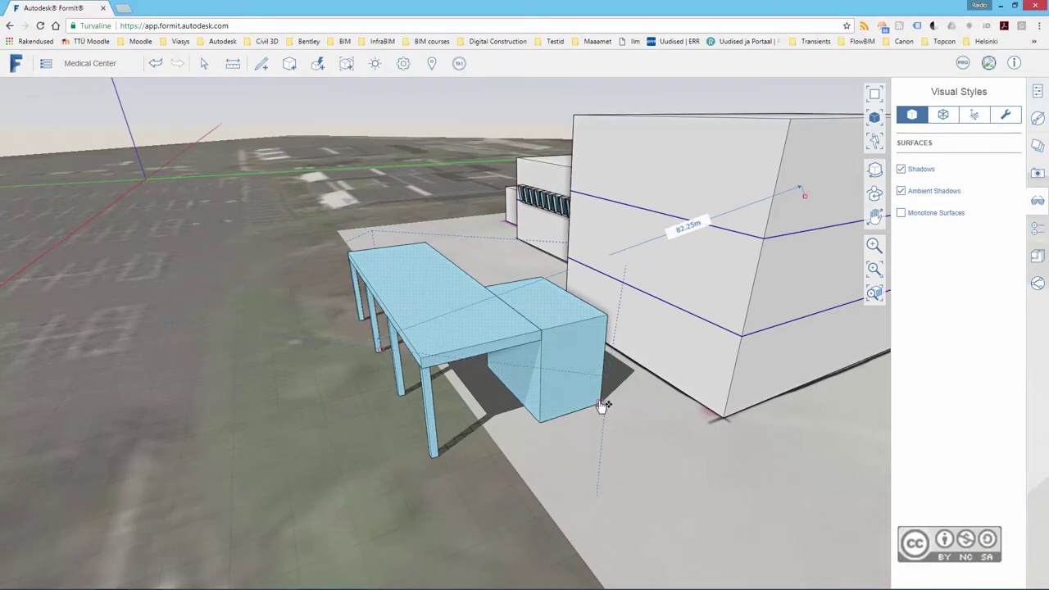
left_click_drag(602, 406, 724, 422)
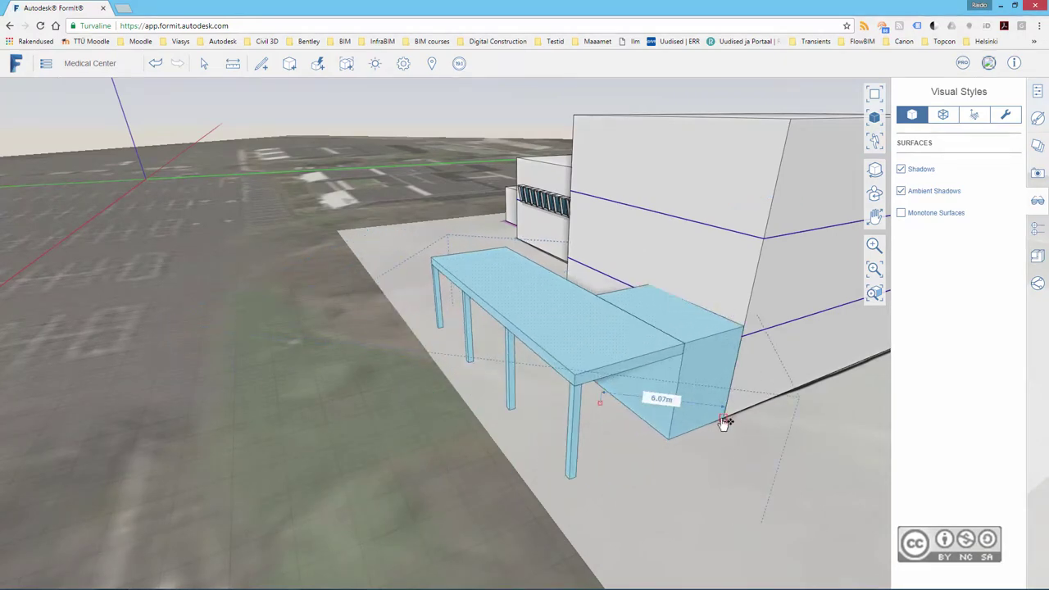
mouse_move(452, 422)
middle_mouse_down()
mouse_move(688, 434)
mouse_move(515, 434)
mouse_move(601, 419)
middle_mouse_up()
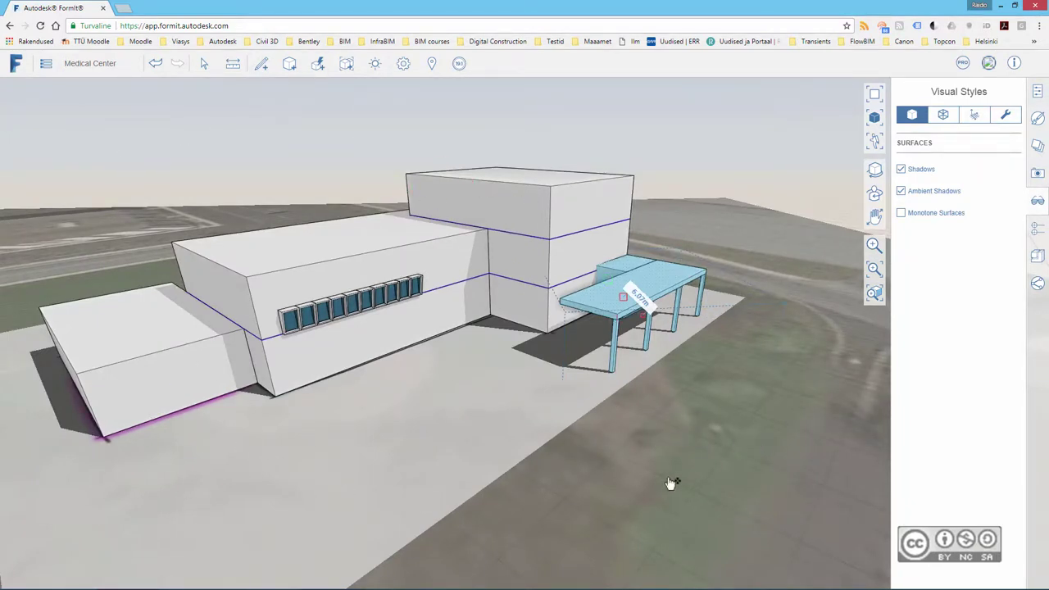
Step: Deselect the canopy, orbit slightly, and show the Export choices in the main menu
left_click(685, 428)
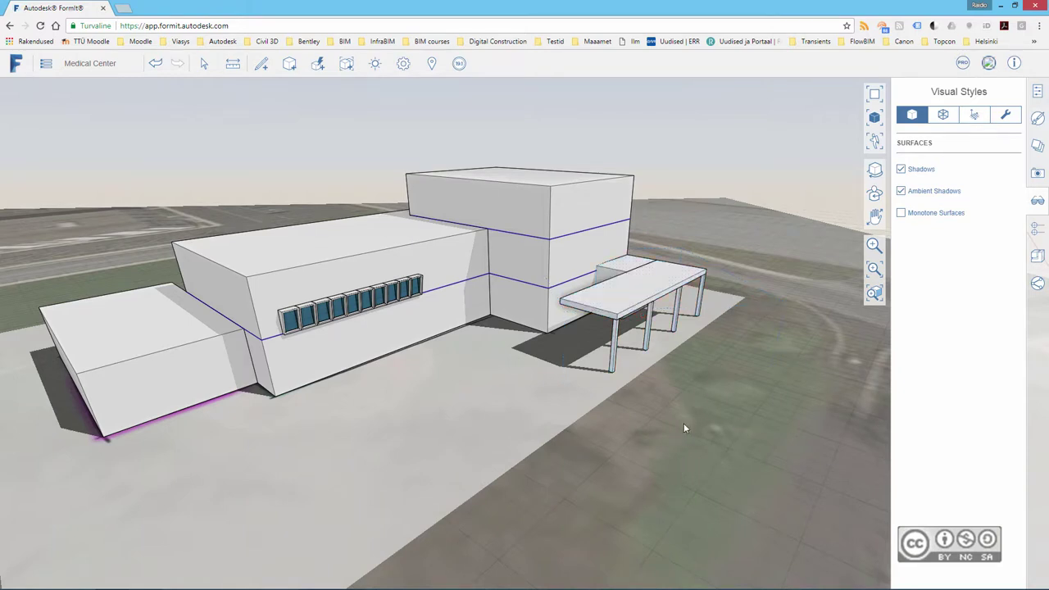
middle_click_drag(695, 431, 563, 418)
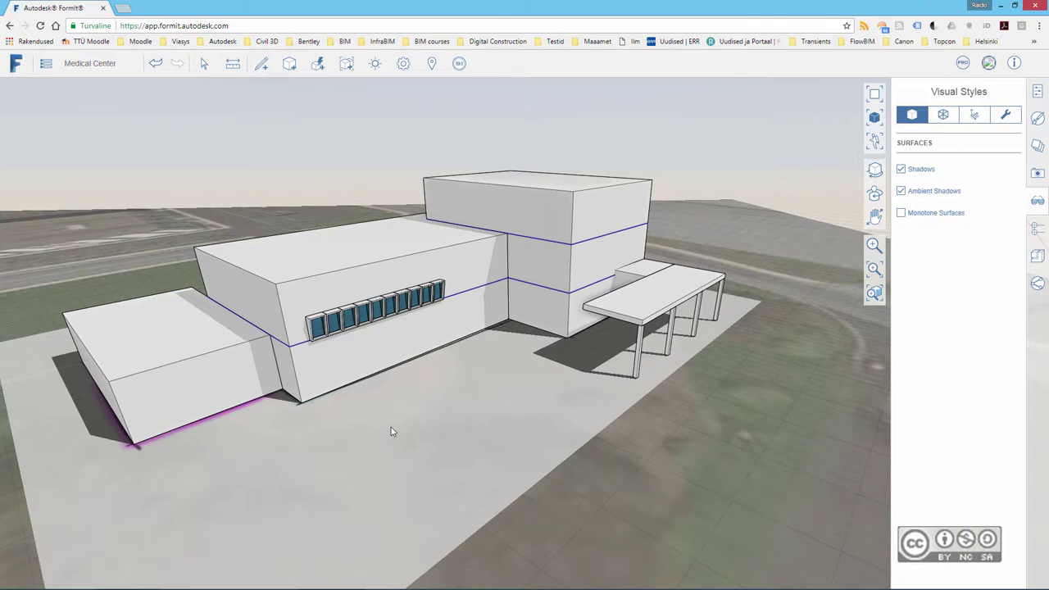
left_click(45, 63)
mouse_move(73, 185)
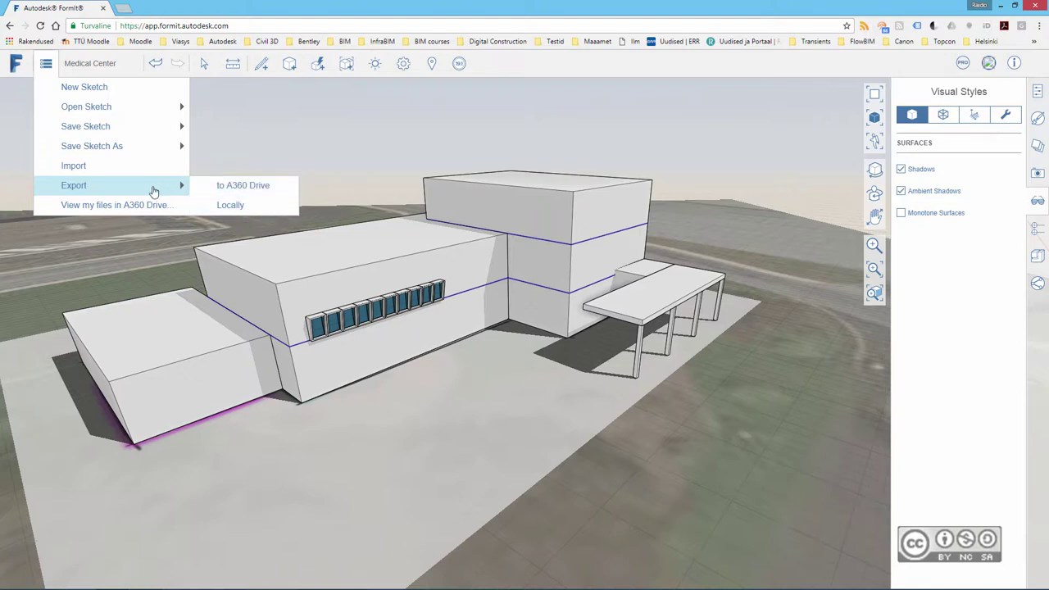
Step: Export all objects locally in OBJ format as Medical Center export
left_click(237, 211)
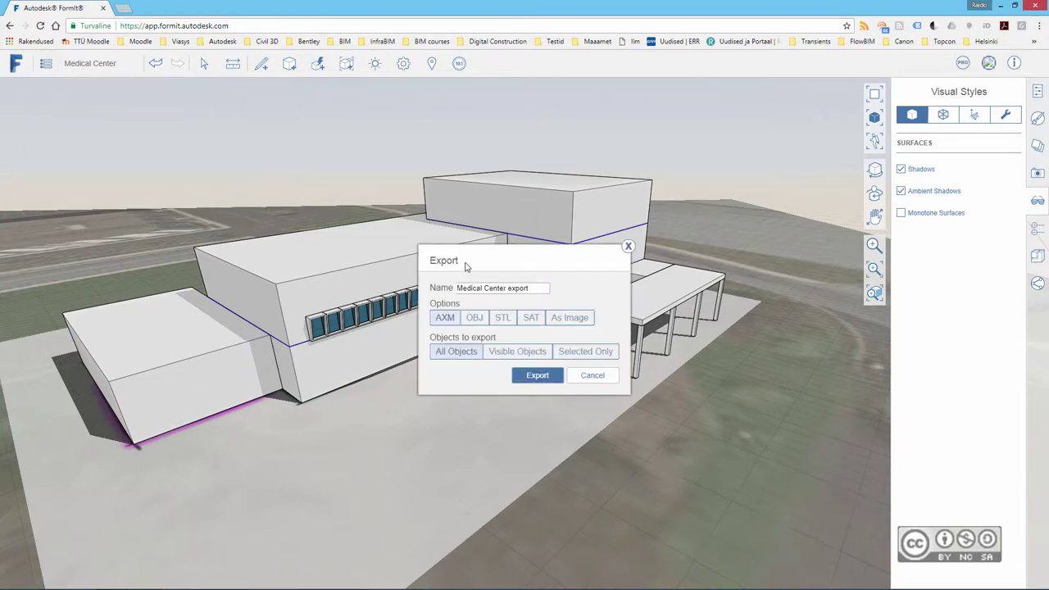
left_click(476, 323)
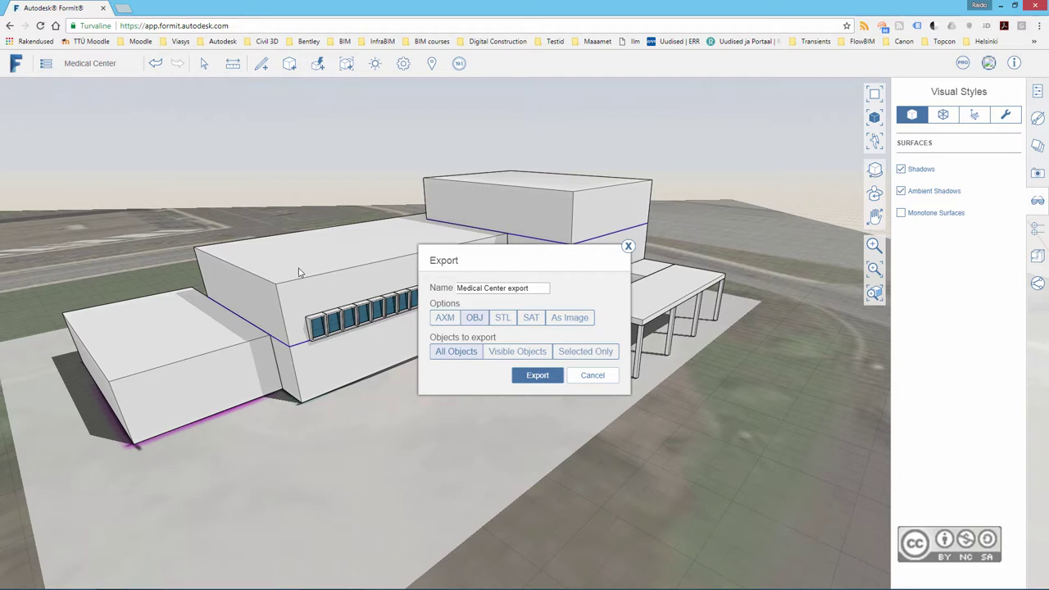
left_click(538, 377)
Step: Save Medical Center export.zip into a new Export folder under Datasets_share
left_click(372, 55)
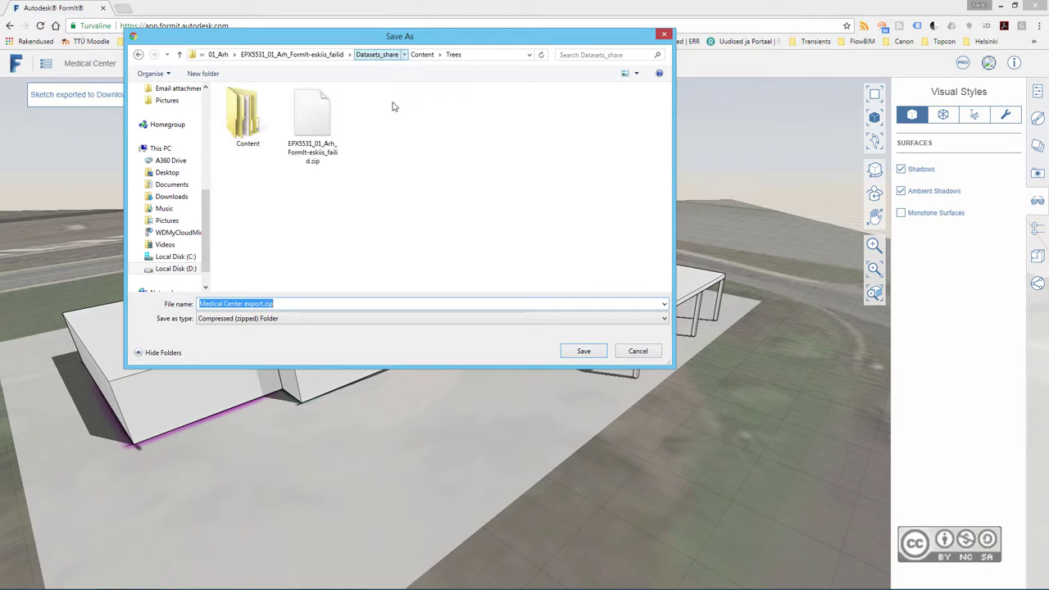
right_click(310, 217)
left_click(102, 356)
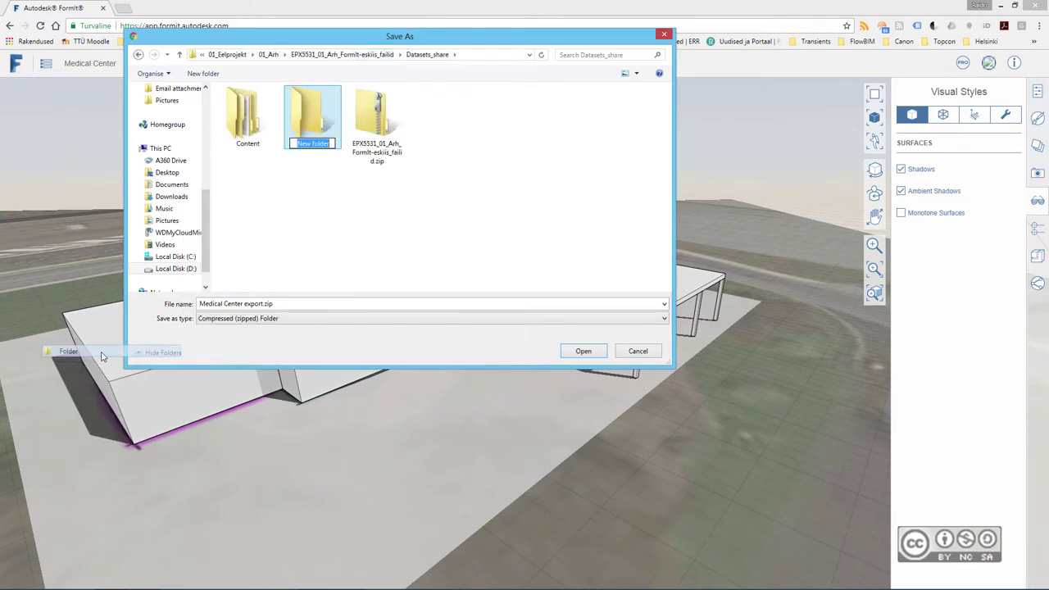
type("Export")
key("Return")
key("Return")
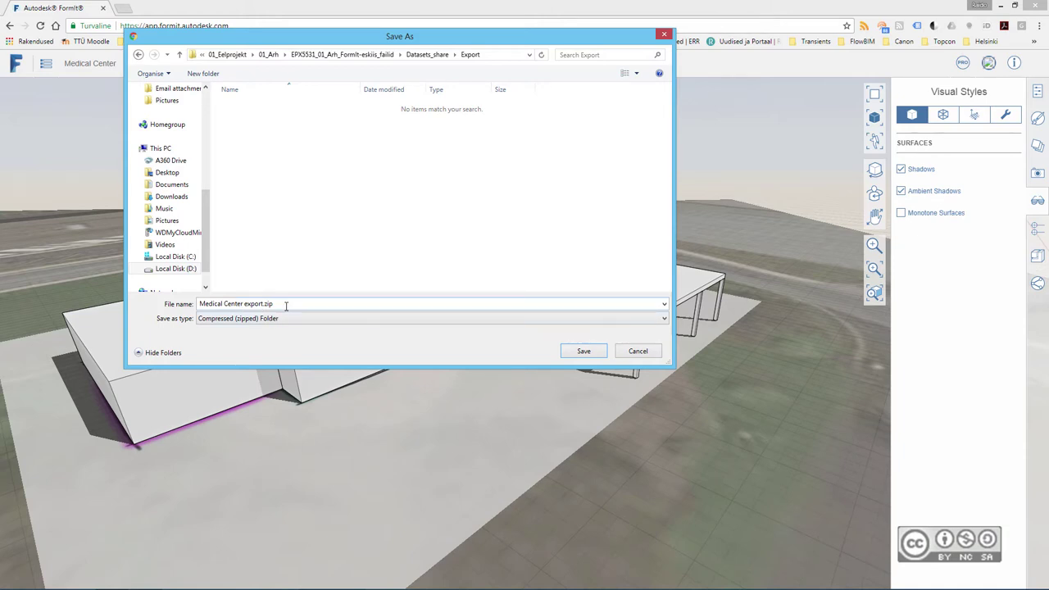
left_click(583, 351)
right_click(59, 565)
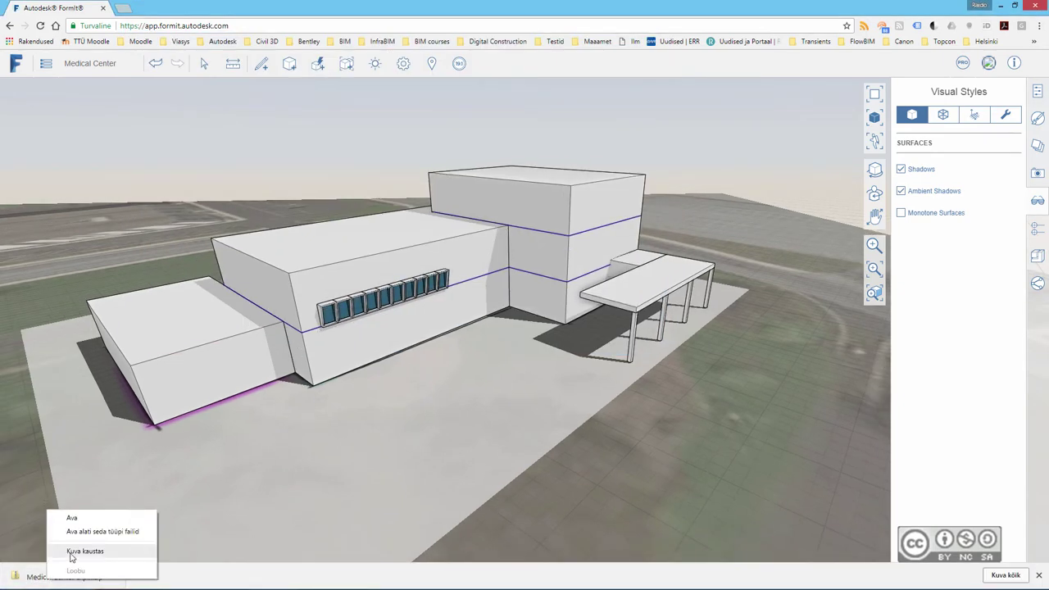
Step: Show the downloaded zip in its folder and open it to view the OBJ and MTL files
left_click(85, 551)
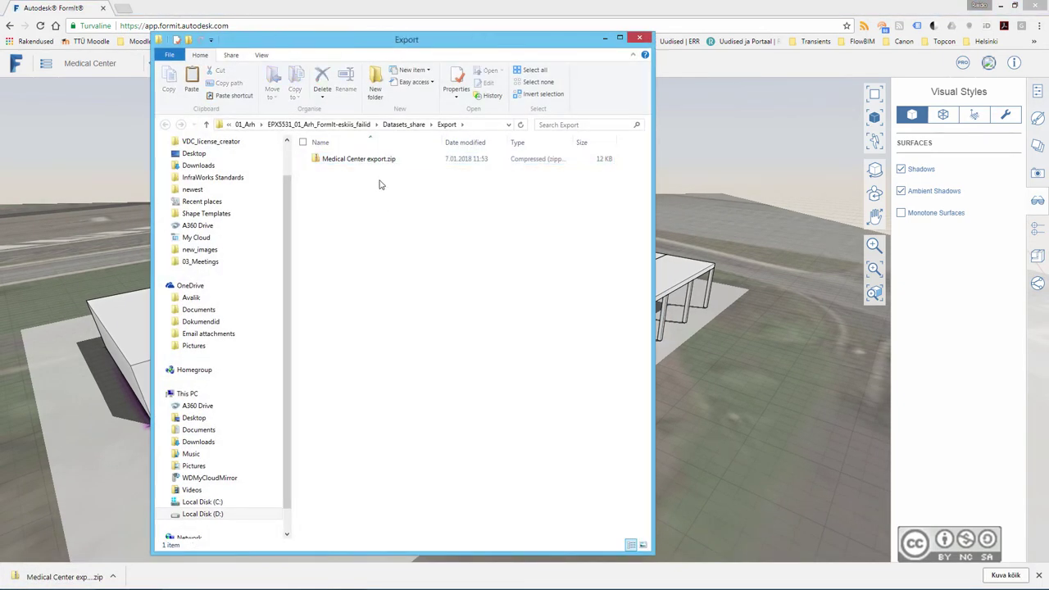
double_click(372, 161)
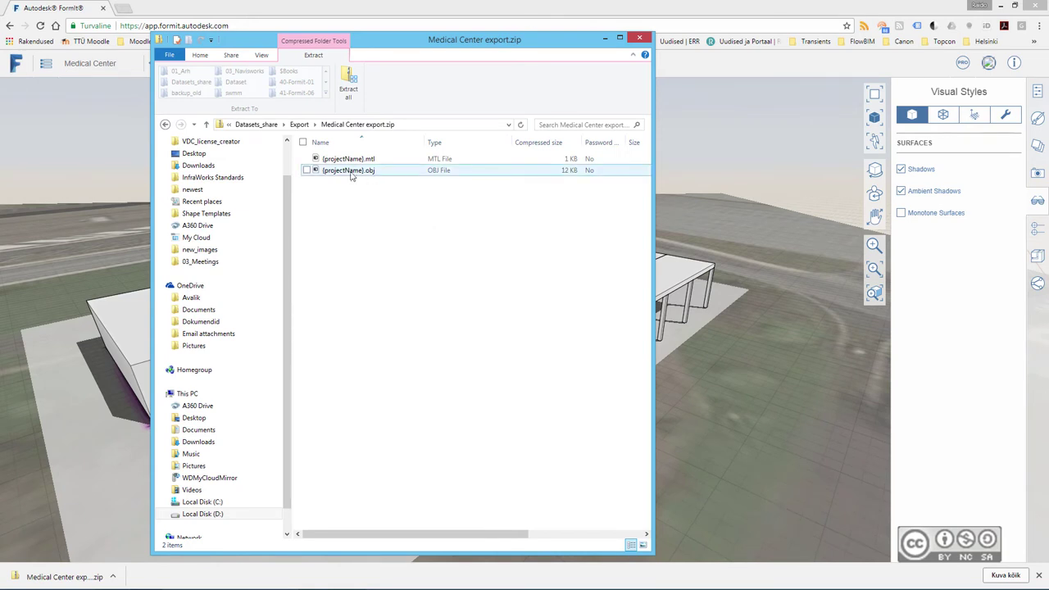
left_click(640, 37)
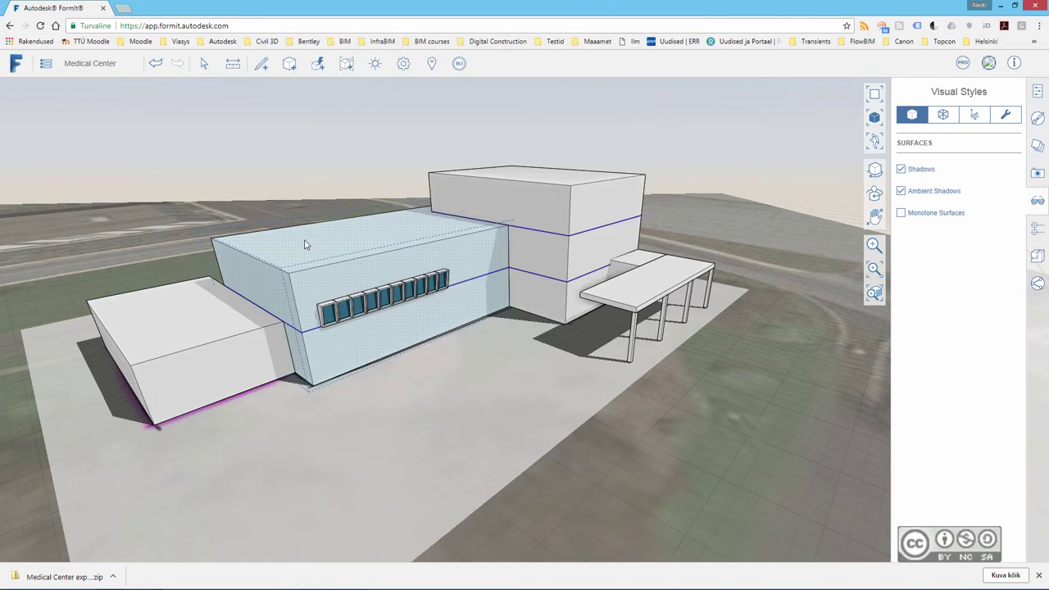